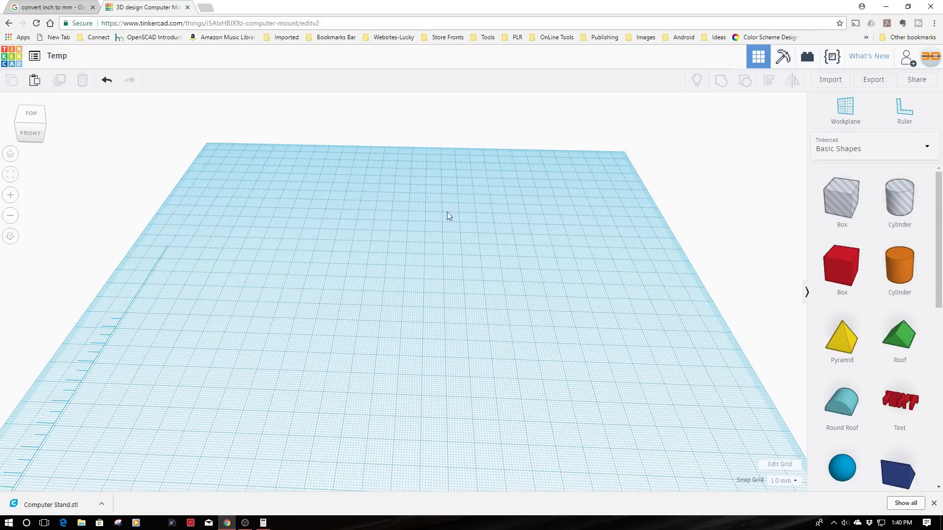
Place a cylinder on the workplane and set its width and length to 31.2 mm.
drag(873, 269, 390, 310)
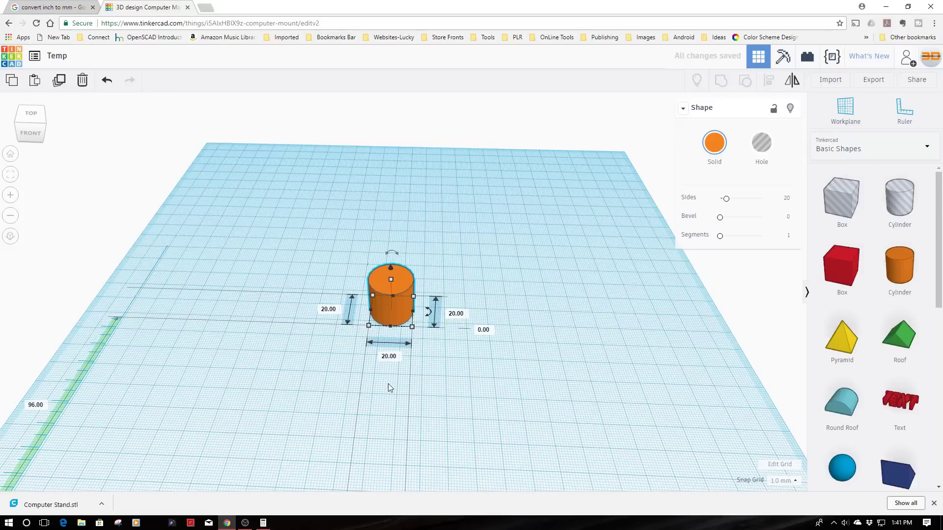
click(385, 358)
text(31.2)
key(Return)
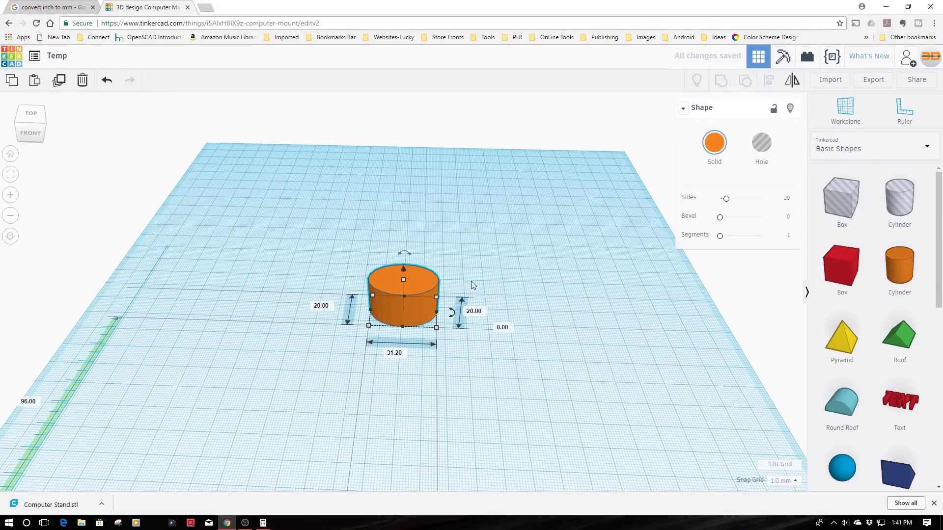
click(322, 308)
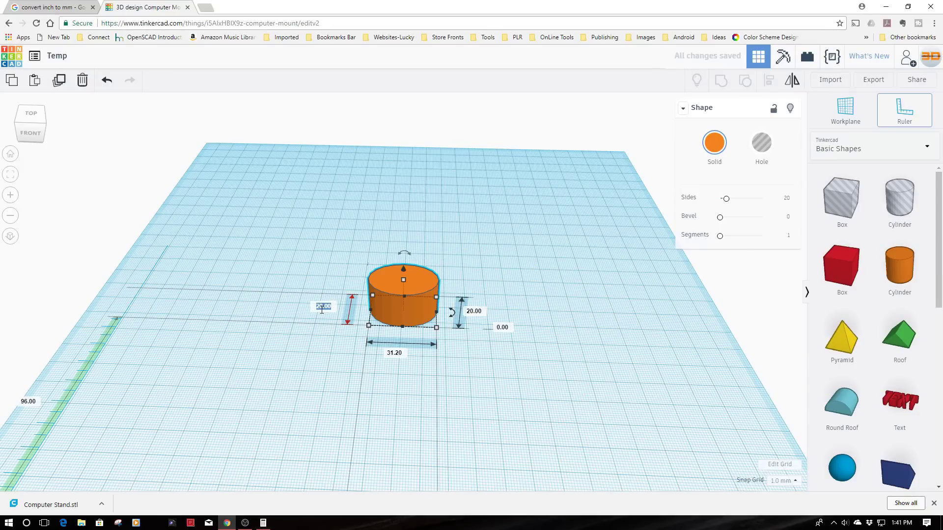
text(31)
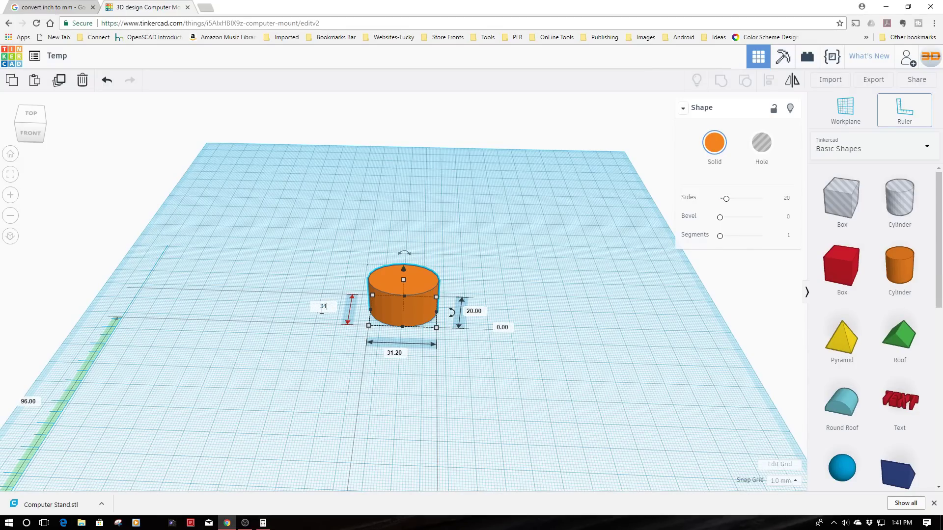
text(.2)
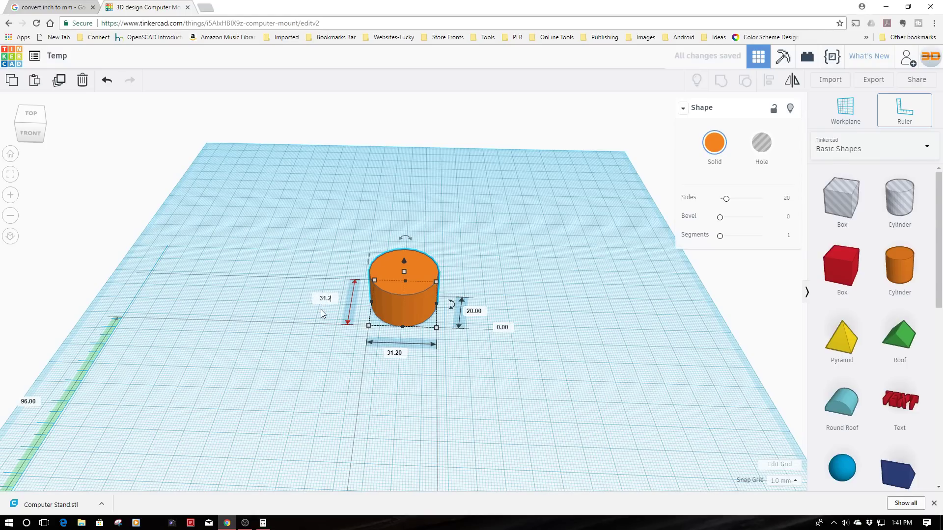
key(Return)
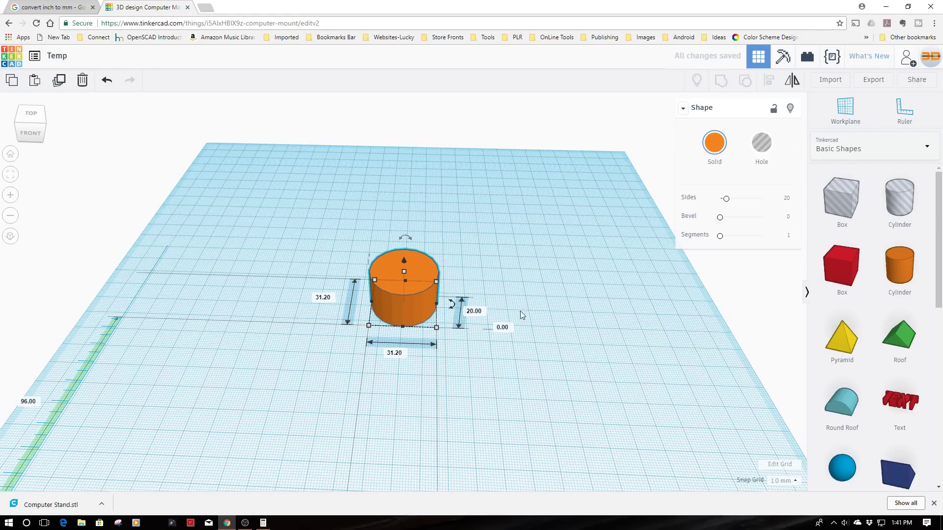
Flatten the cylinder to 0.75 mm height and give it 64 sides.
click(476, 311)
key(BackSpace)
text(.75)
key(Return)
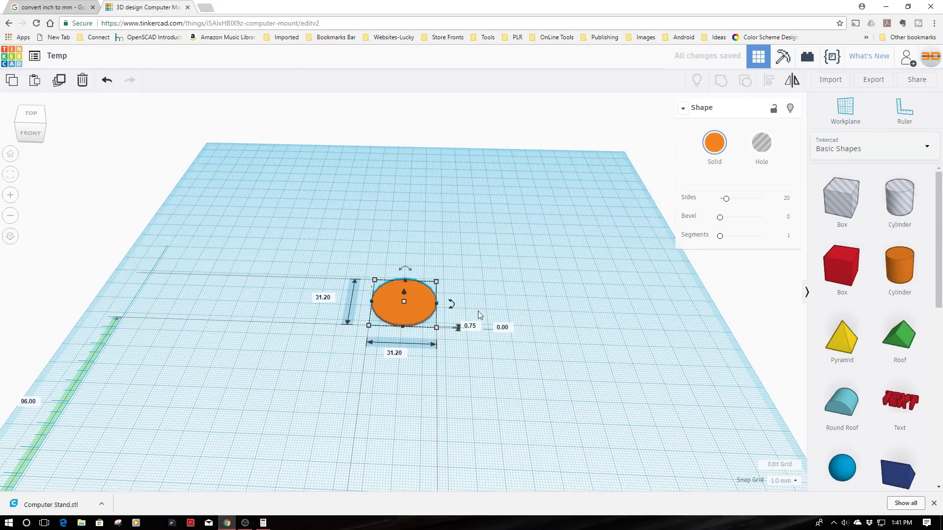
drag(726, 198, 785, 203)
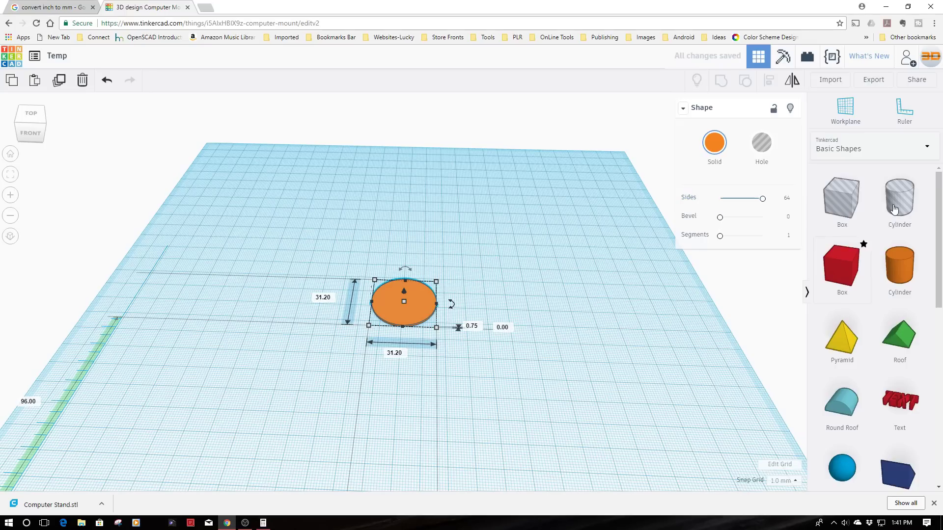
Add a hole cylinder beside the disc and size it 24.9 mm wide and long.
click(491, 358)
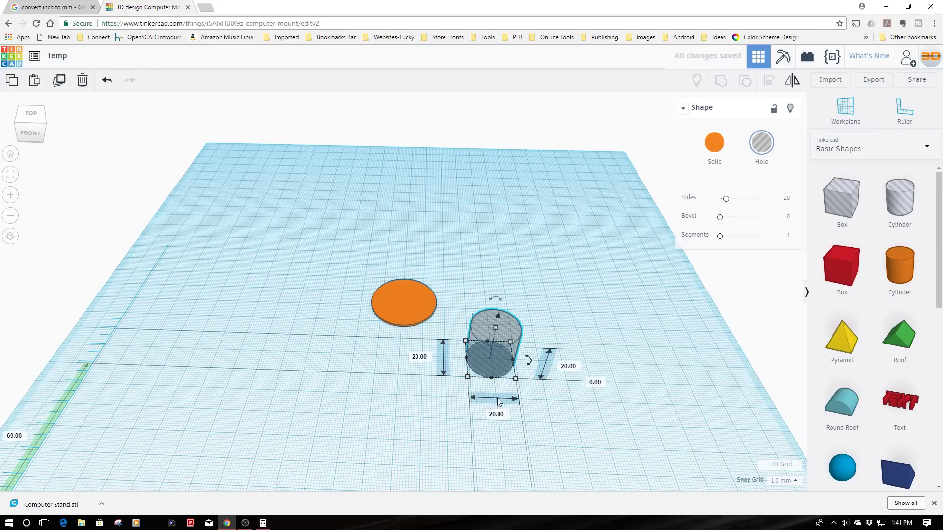
click(497, 415)
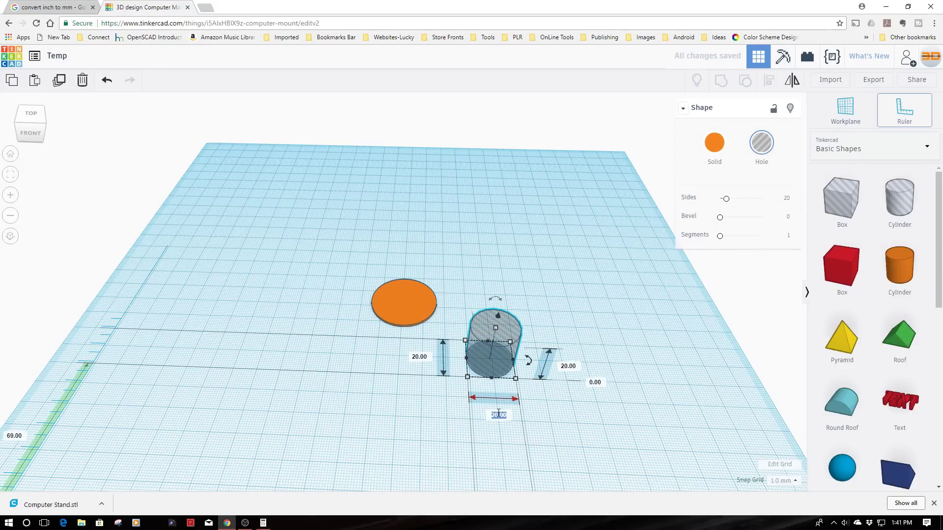
text(25)
text(.9)
click(427, 361)
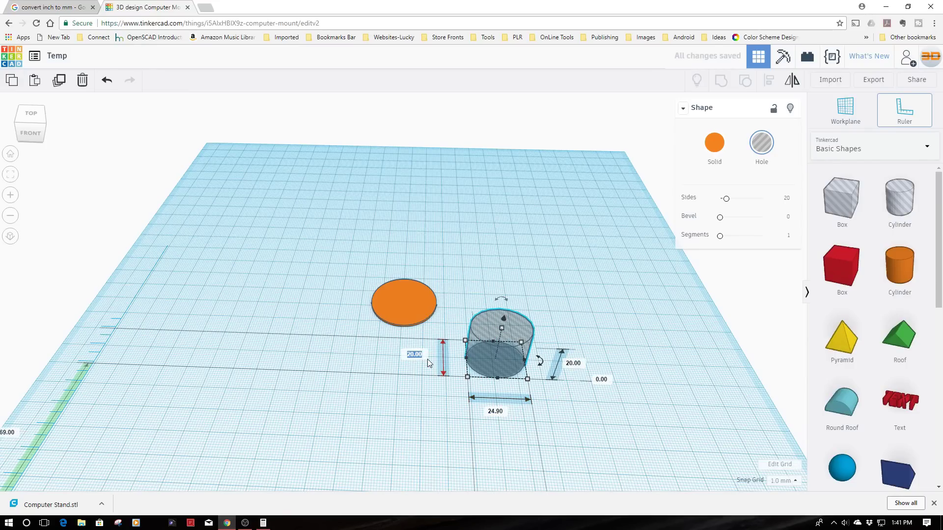
text(24.9)
key(Return)
Select the disc and hole together and centre them on each other with Align.
drag(274, 206, 613, 440)
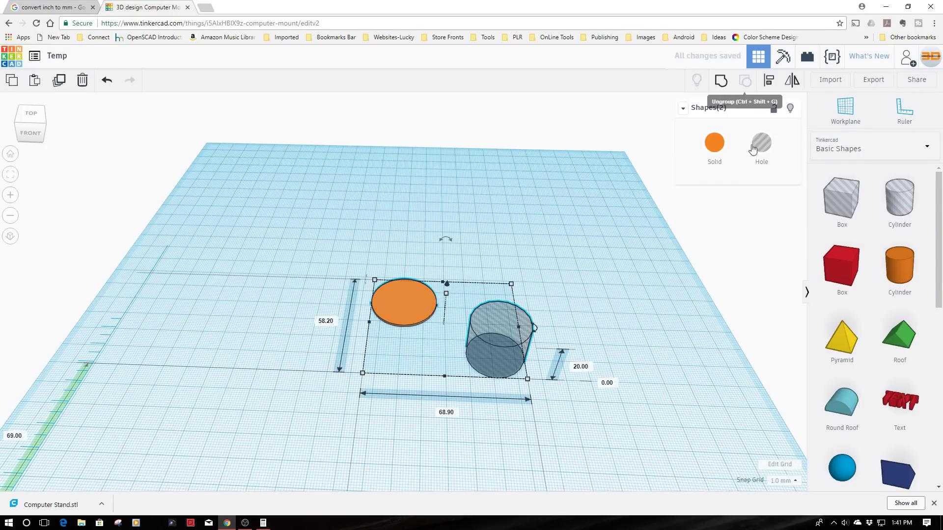
click(760, 84)
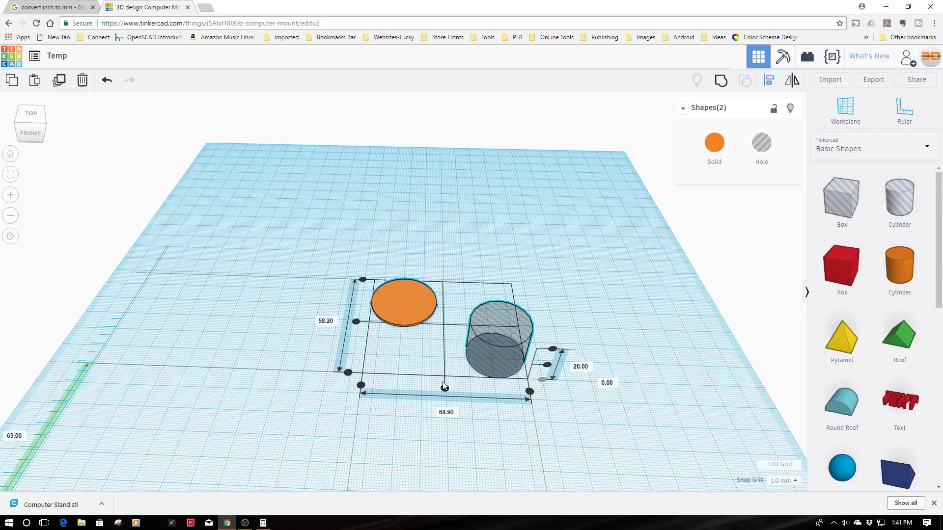
click(444, 388)
click(396, 322)
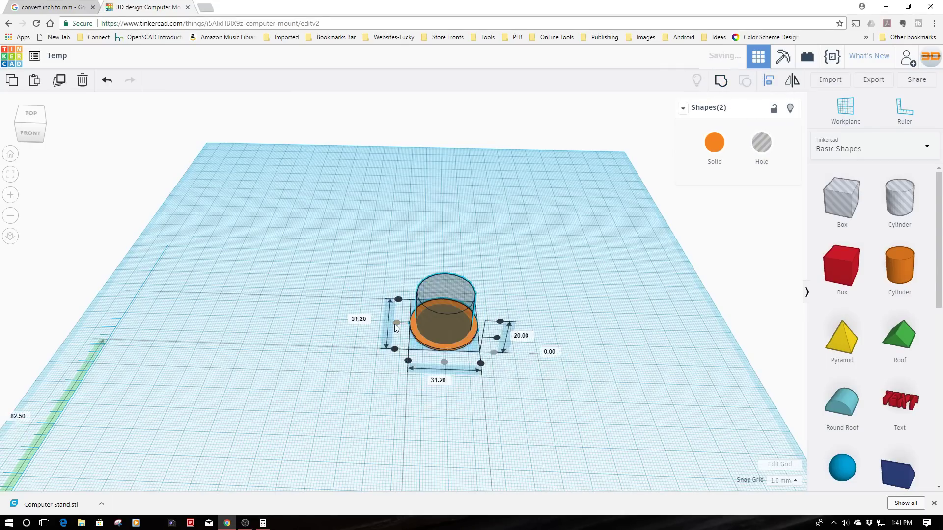
click(537, 252)
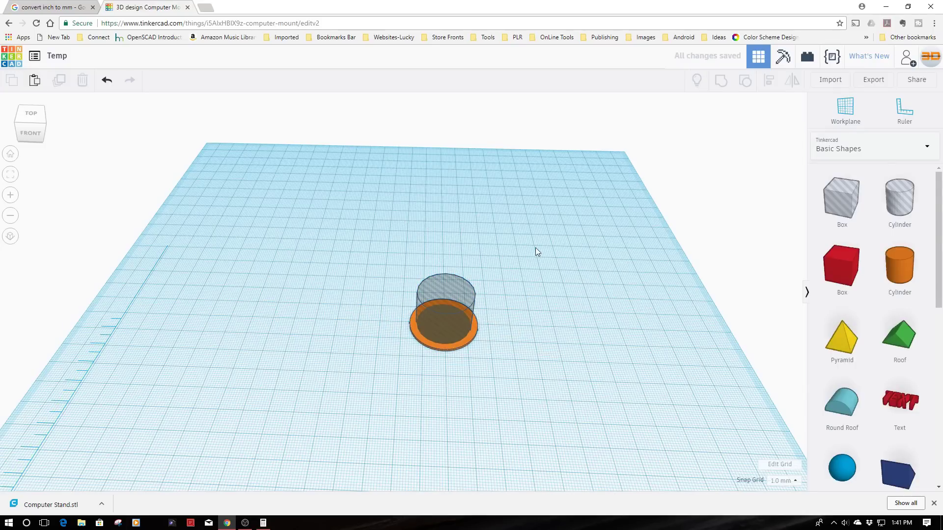
Give the hole cylinder 64 sides and lower it to -10 mm elevation.
click(451, 309)
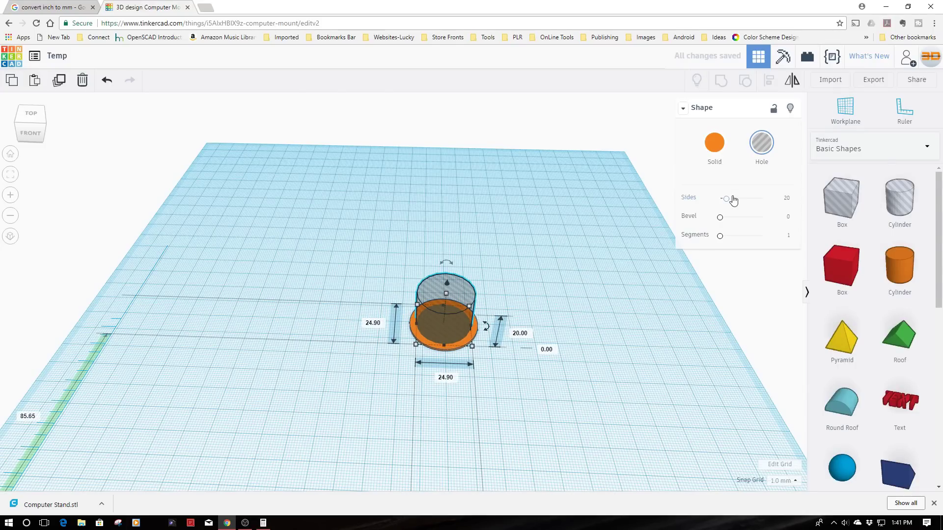
drag(726, 201, 763, 198)
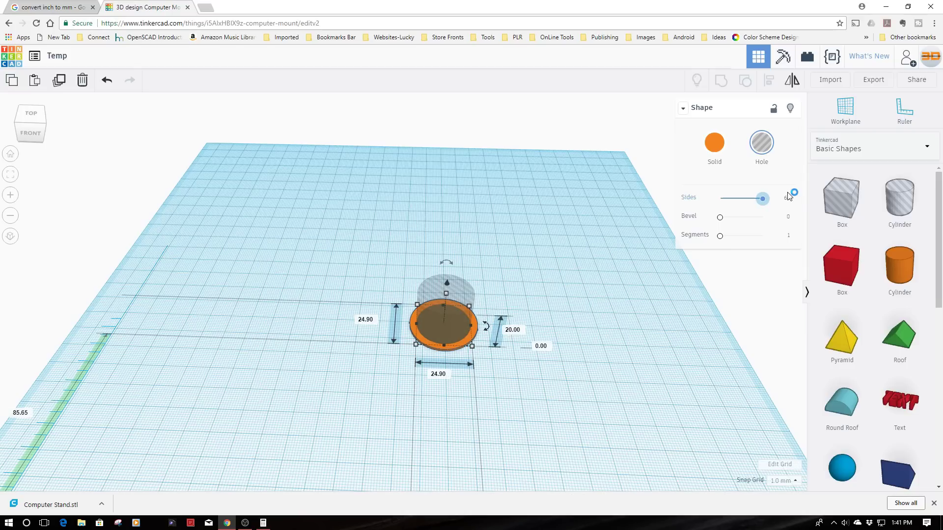
drag(369, 229, 506, 369)
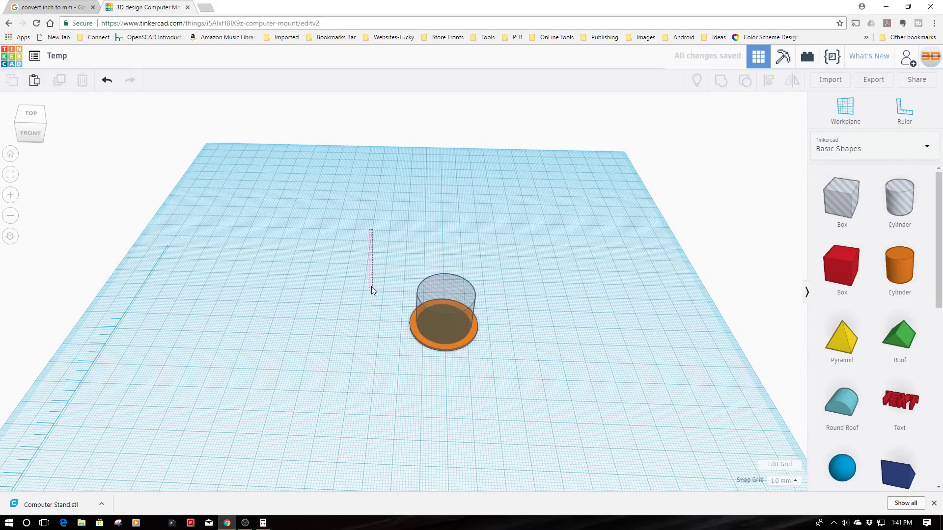
click(453, 284)
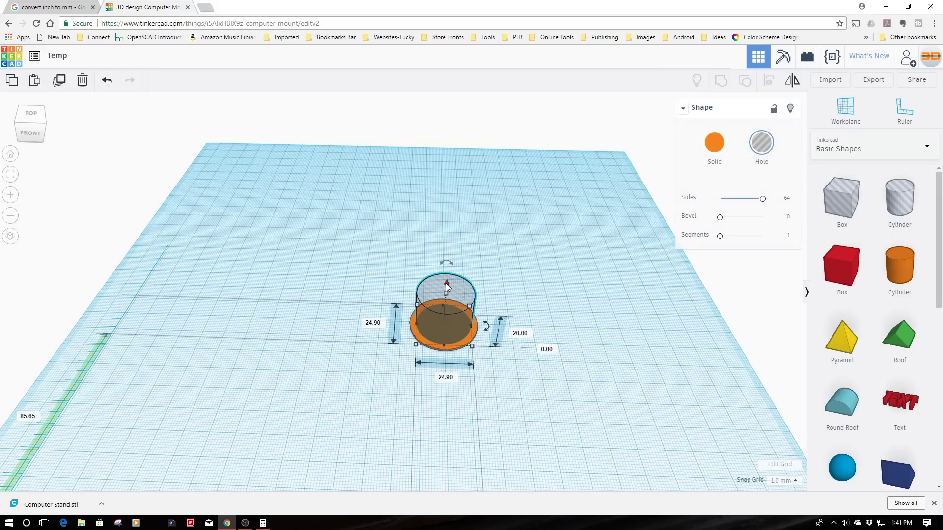
drag(445, 283, 446, 299)
Select the disc and hole, finish aligning them, and group them into one ring.
drag(387, 264, 542, 327)
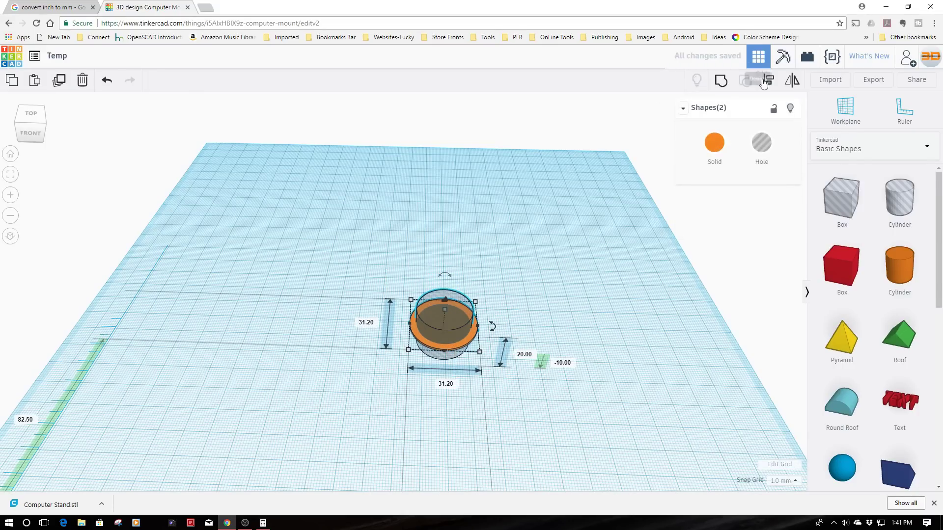
click(574, 285)
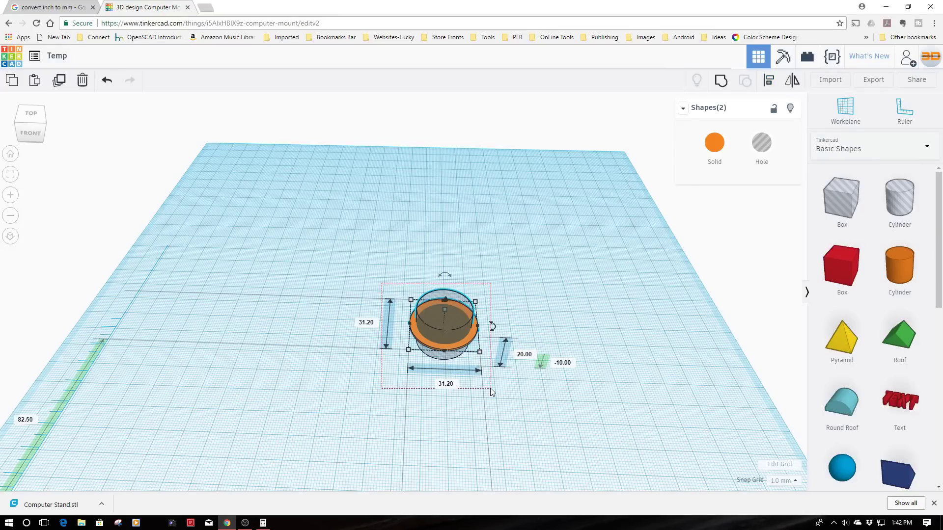
click(721, 78)
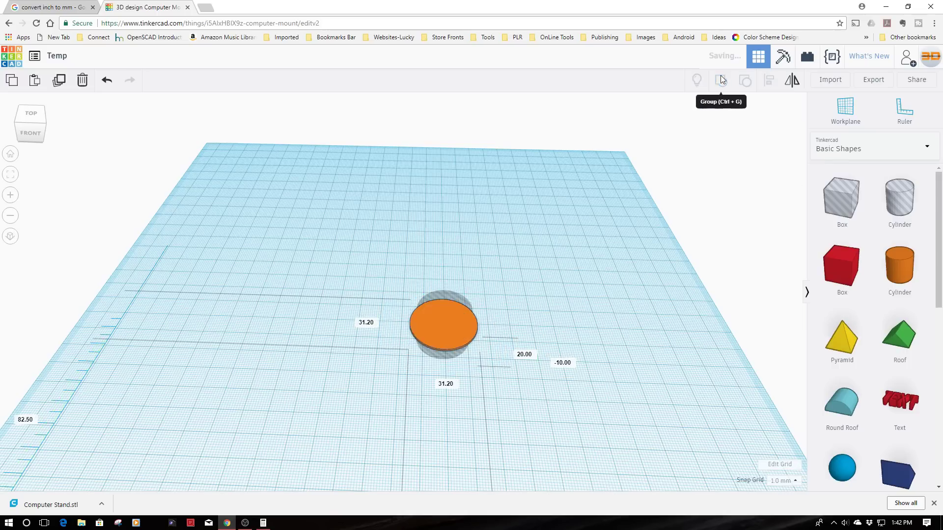